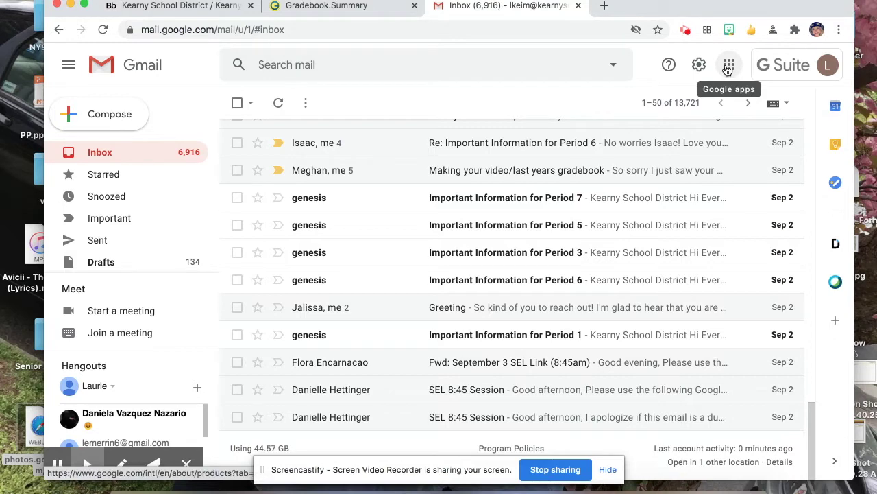
- Open Google Drive in a new tab from Gmail's Google apps panel
left_click(729, 67)
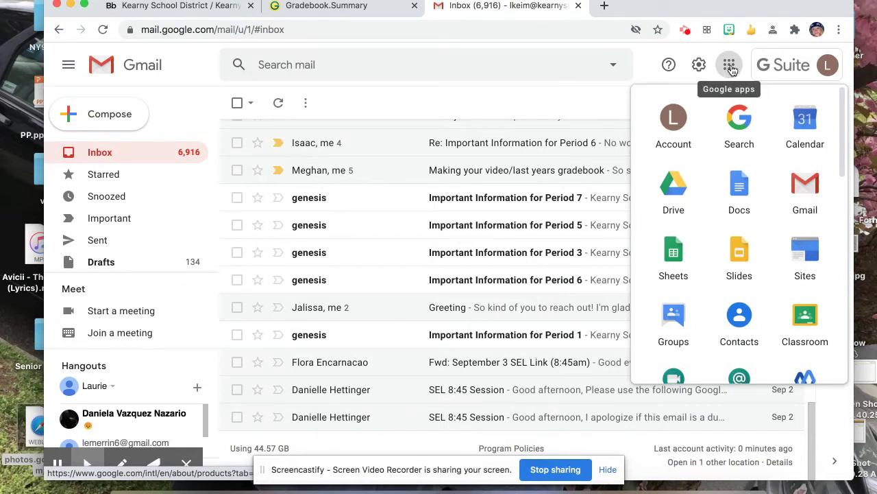
left_click(674, 191)
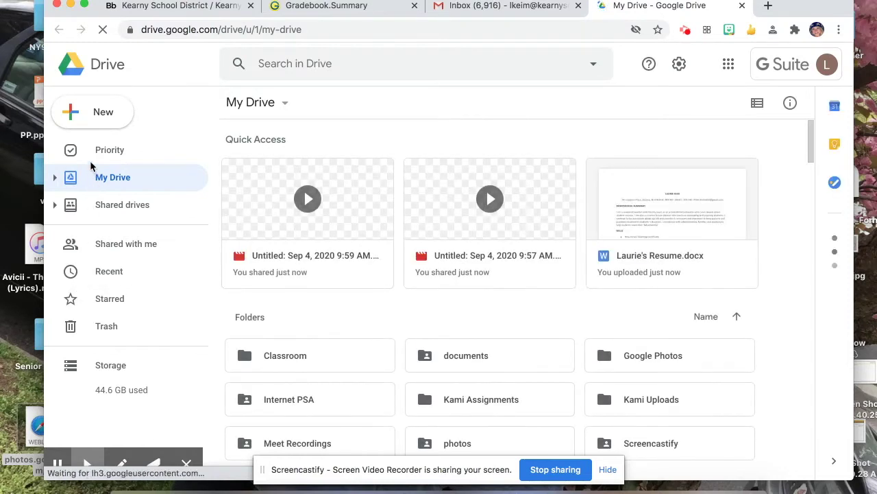
- Upload the resume .docx from the Documents folder into My Drive
left_click(96, 118)
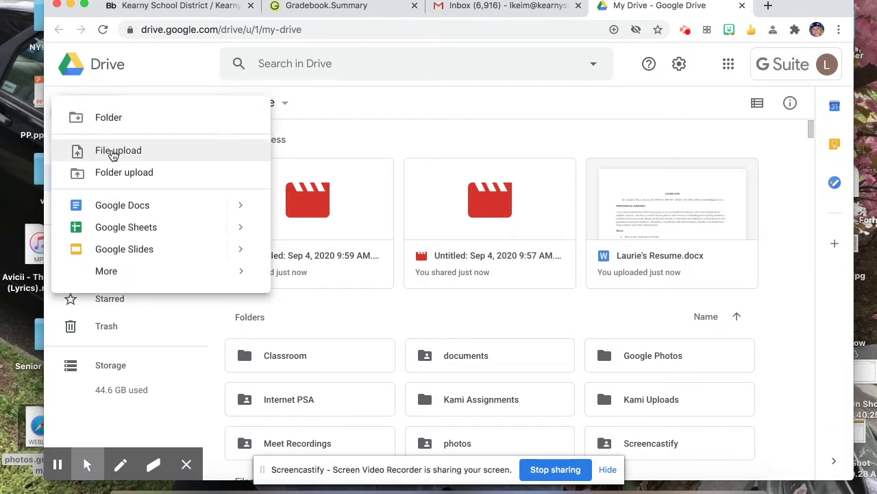
left_click(113, 153)
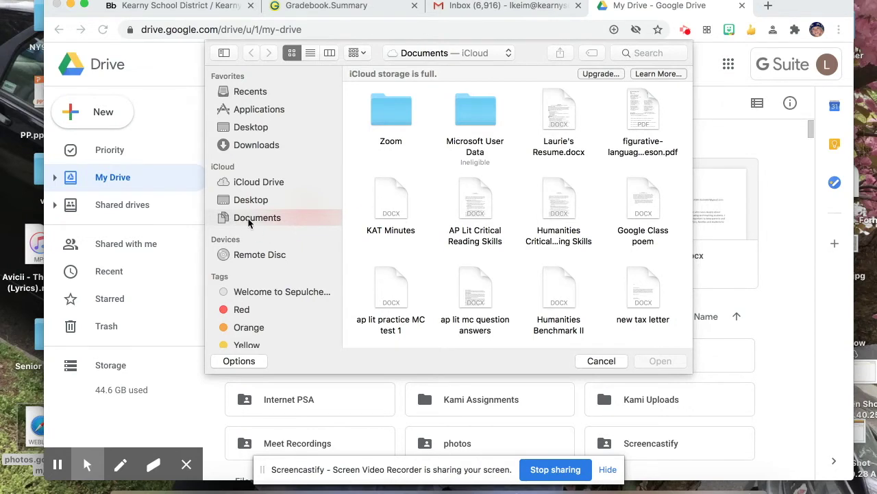
left_click(556, 110)
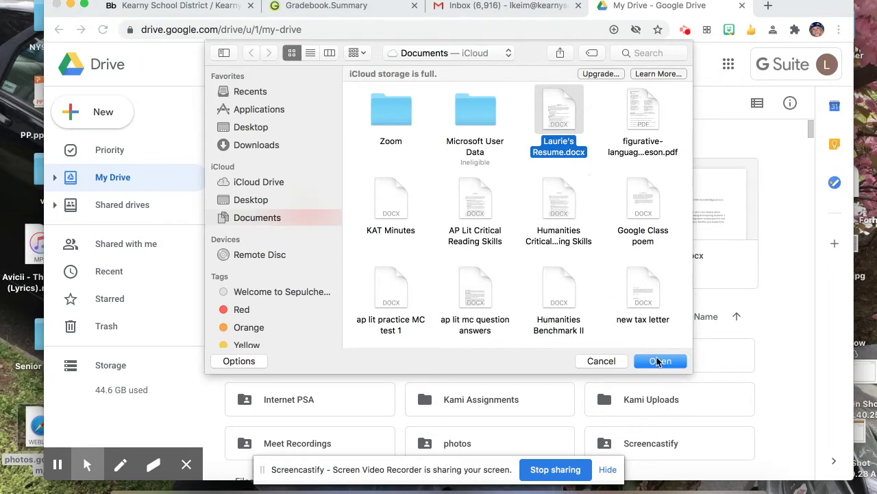
left_click(658, 361)
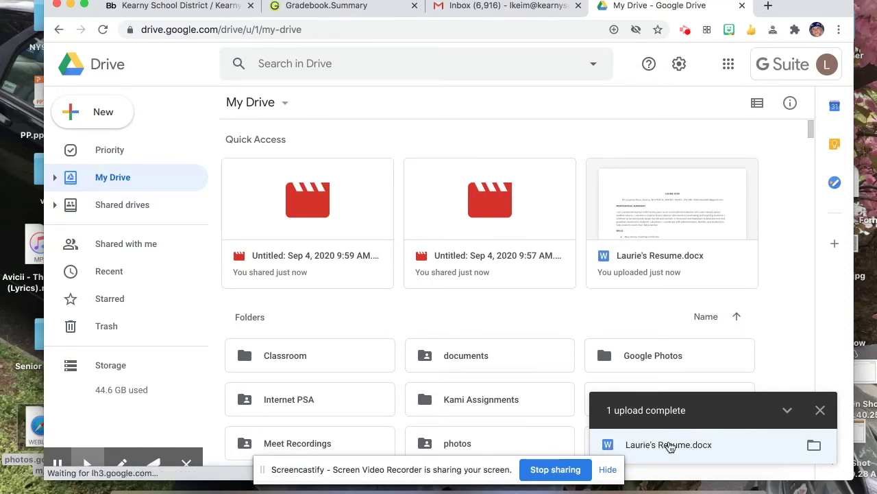
- Preview the uploaded resume and open it with Google Docs
left_click(677, 448)
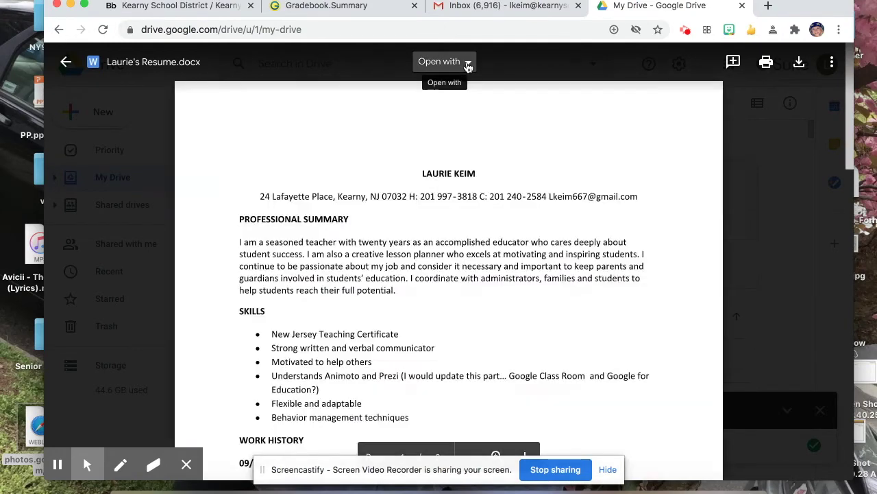
left_click(447, 66)
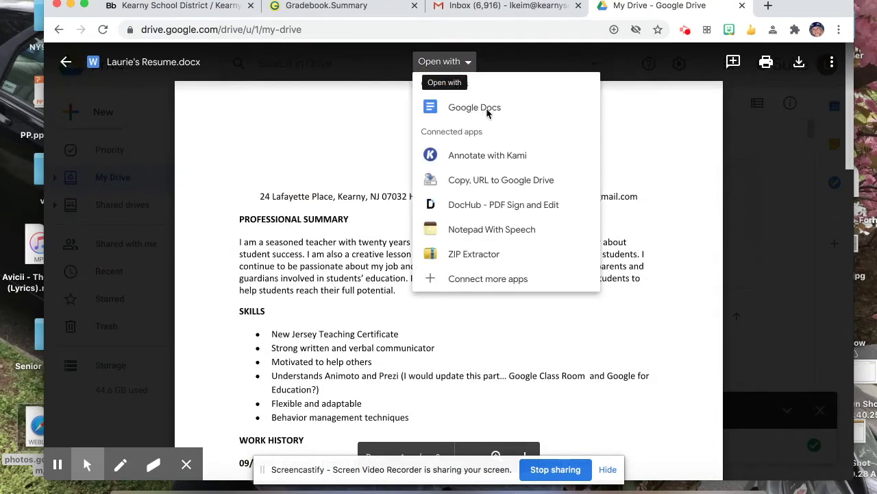
left_click(487, 114)
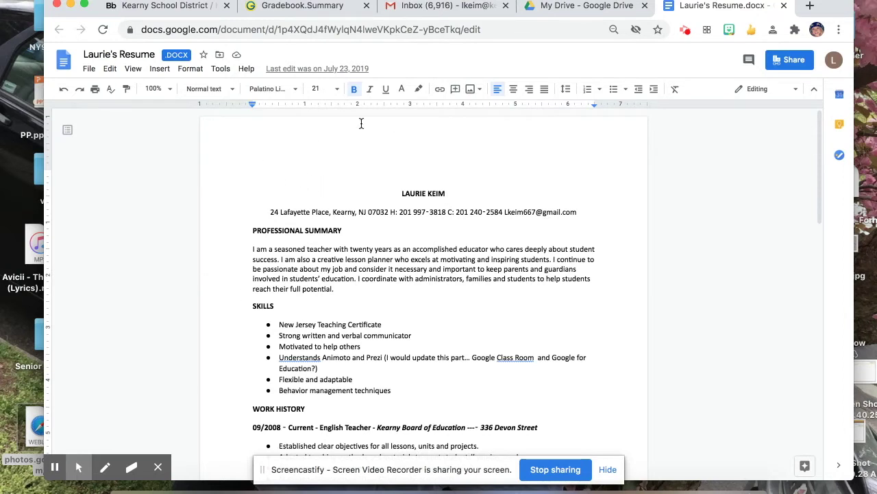
- Save the .docx resume as a native Google Docs file from the File menu
left_click(89, 69)
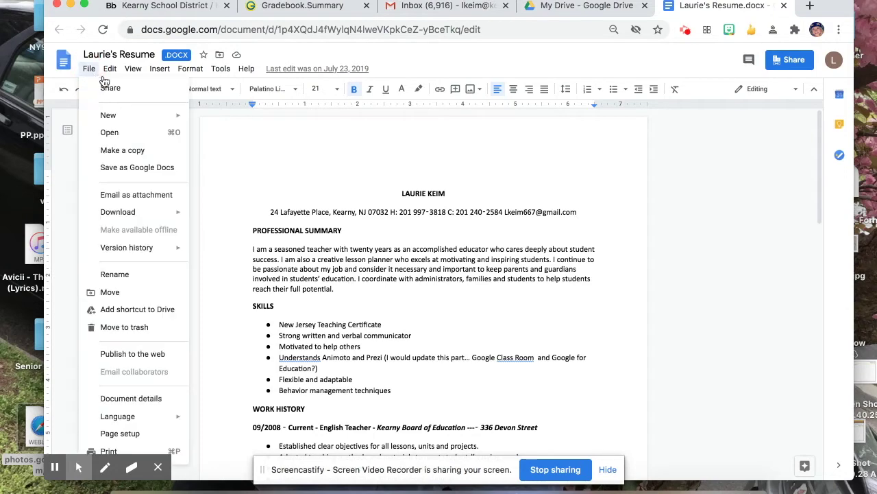
left_click(106, 168)
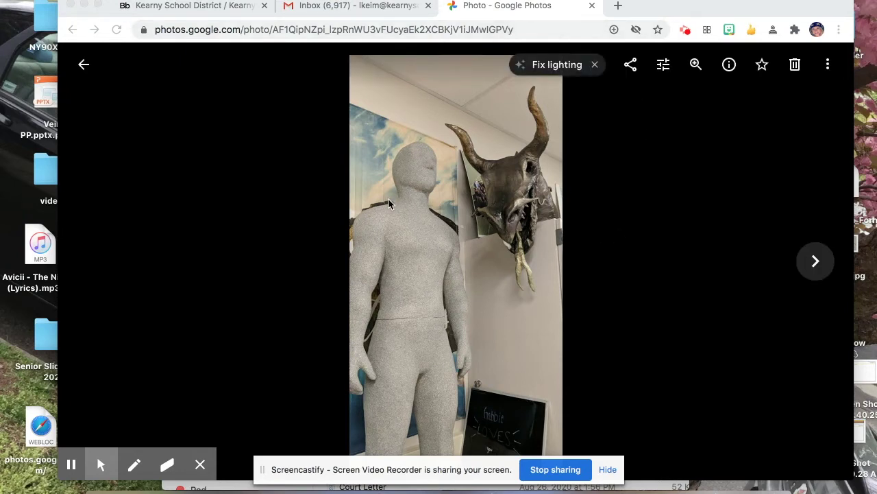
- Bring the browser window showing the statue photo into focus
left_click(630, 66)
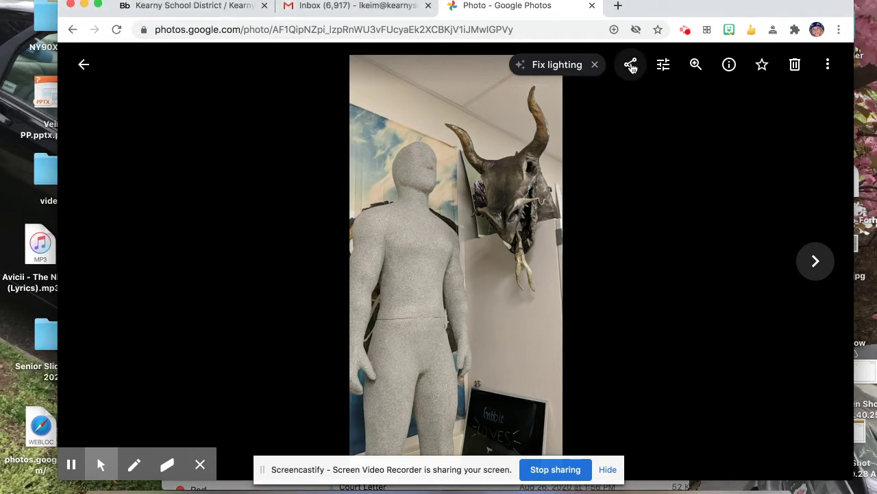
- Create and copy a share link for the horned-skull statue photo, then switch to Gmail
left_click(631, 66)
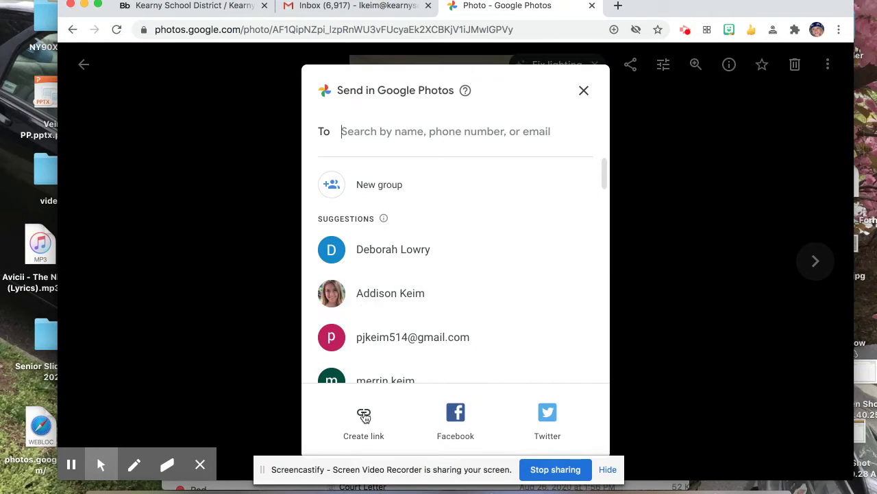
left_click(364, 414)
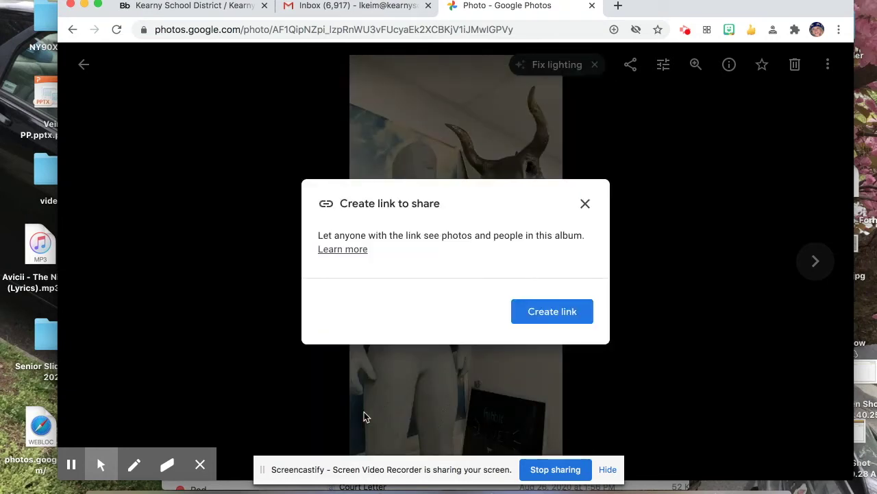
left_click(554, 314)
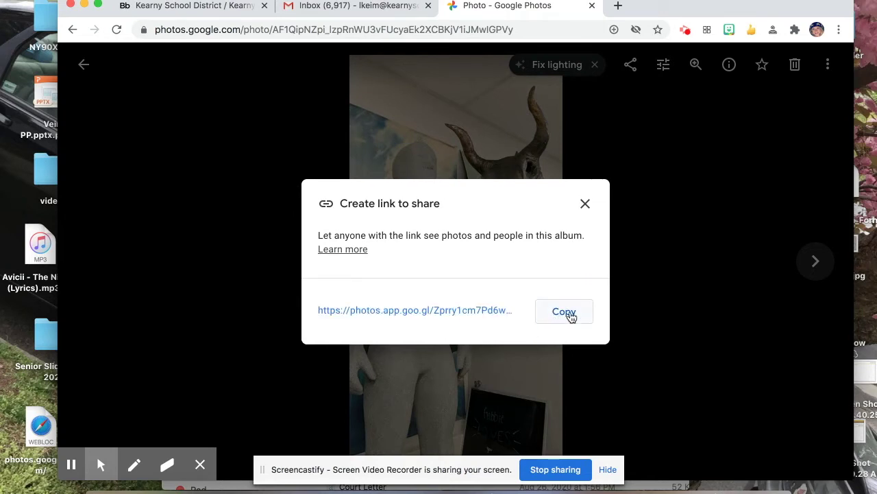
left_click(564, 313)
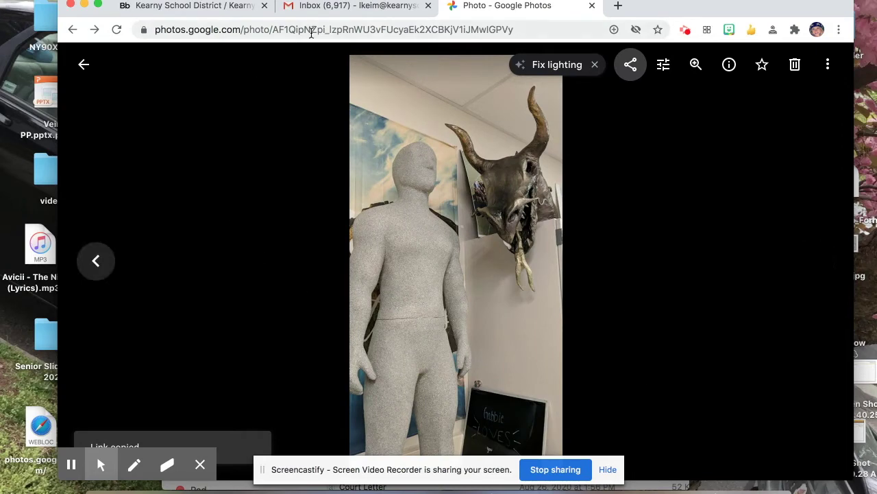
left_click(309, 8)
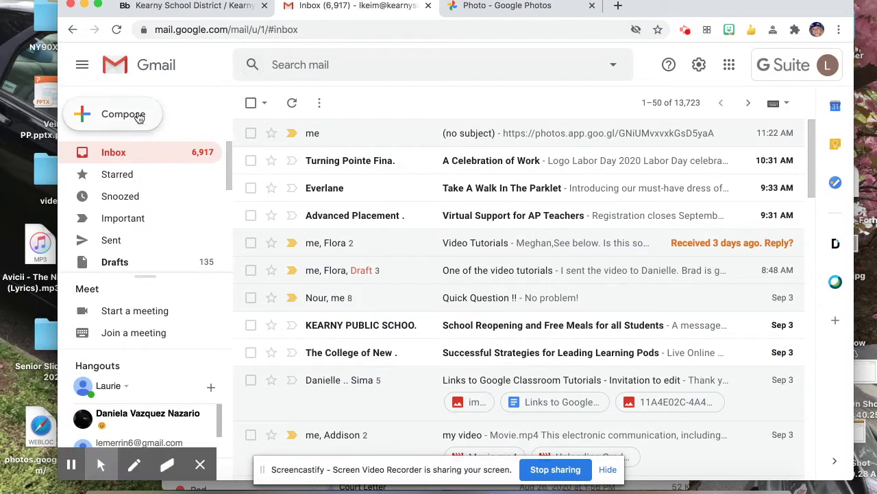
- Compose a new email to yourself with the Google Photos share link pasted in the body
left_click(128, 112)
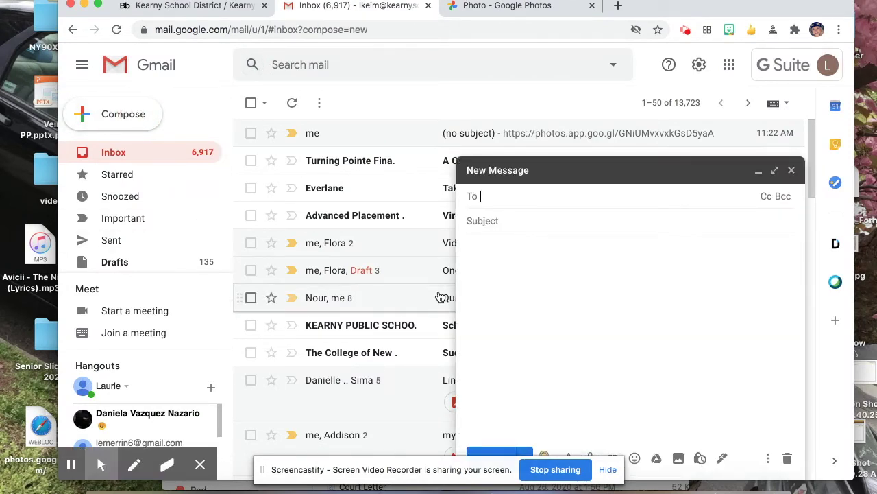
type("lkei")
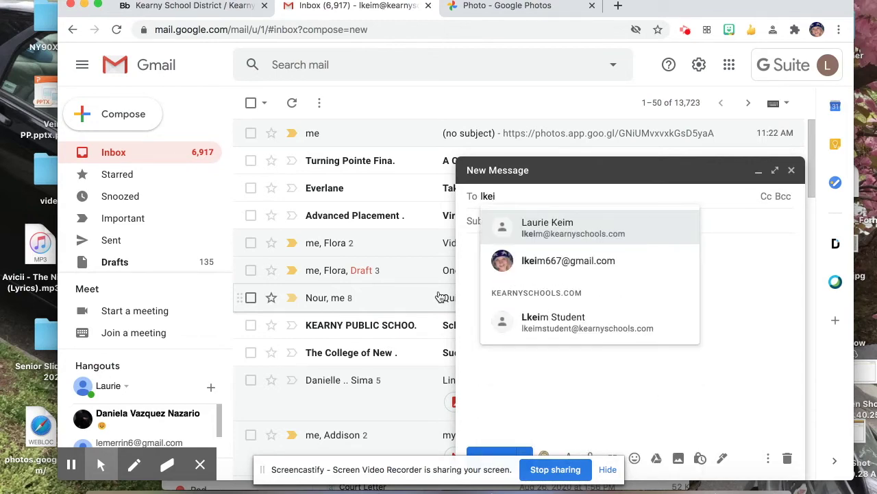
left_click(587, 228)
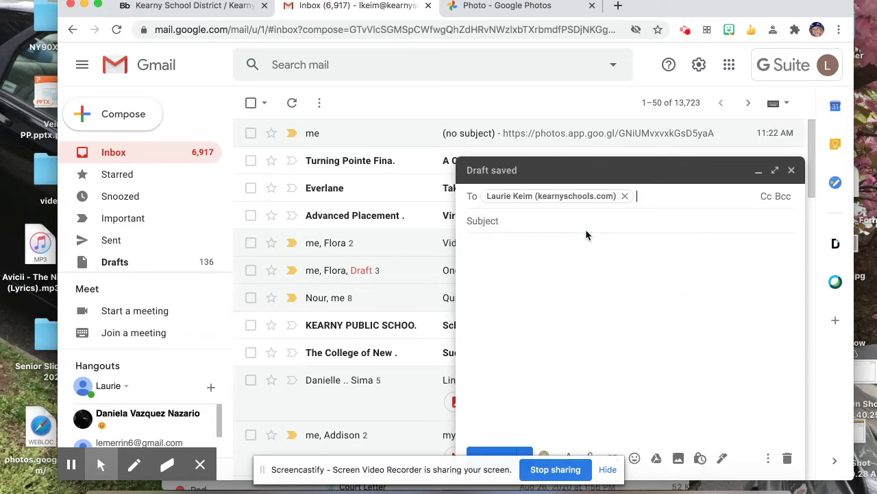
left_click(499, 242)
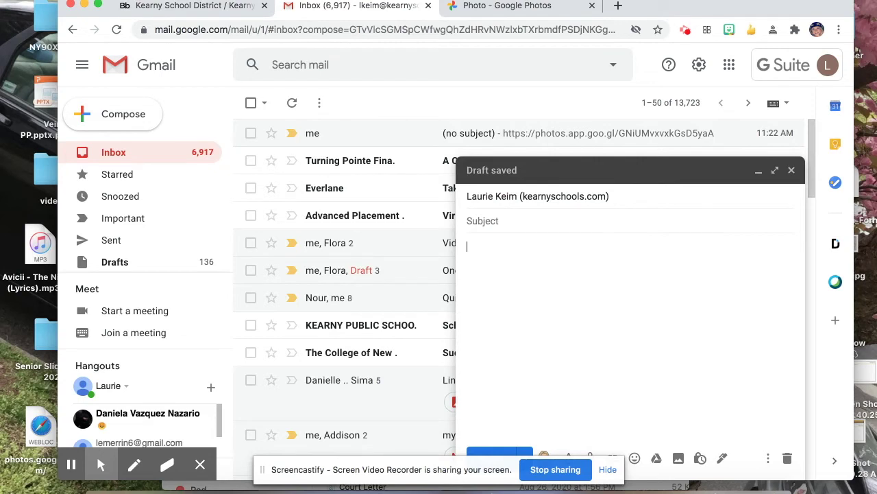
left_click(124, 0)
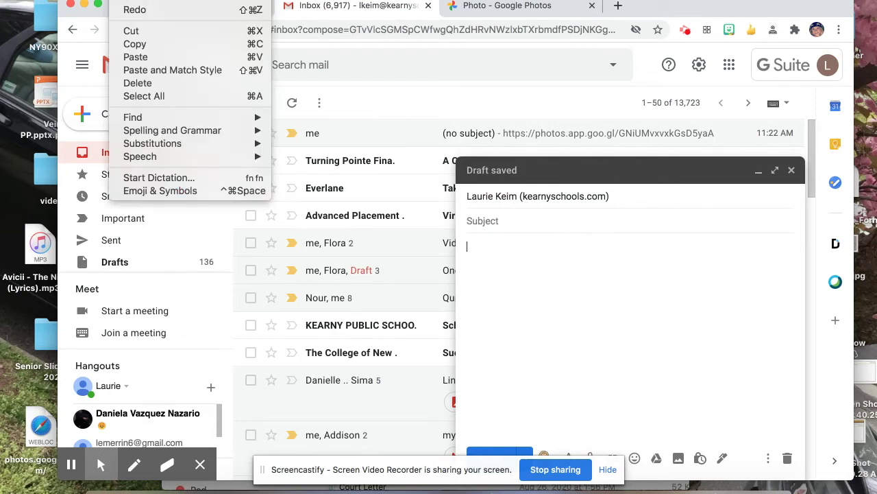
left_click(136, 57)
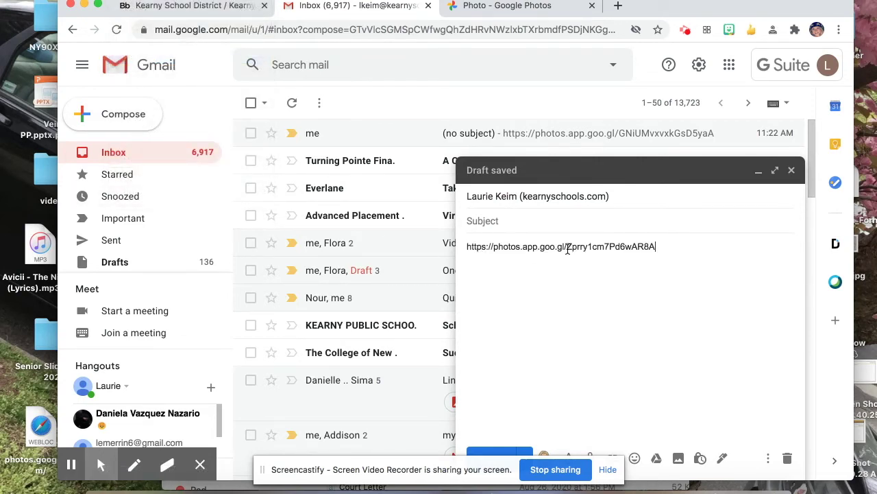
- Send it, open the received (no subject) message and follow the photos.app.goo.gl link
left_click(499, 454)
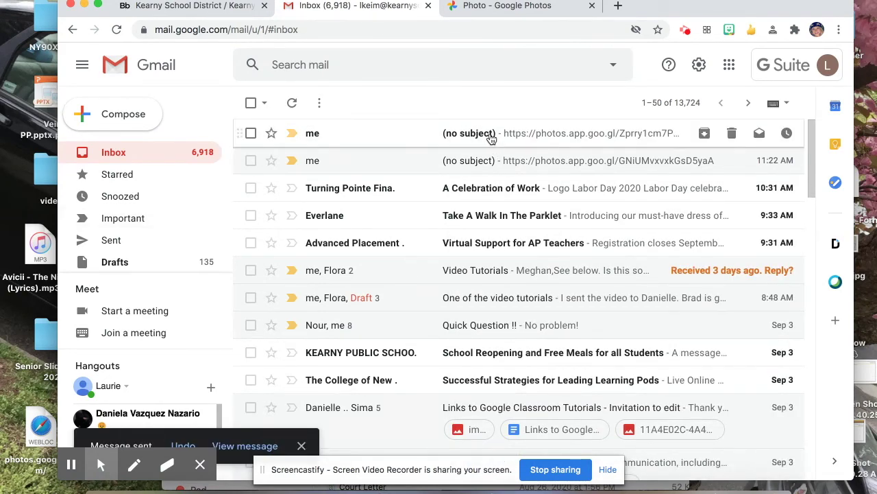
left_click(491, 137)
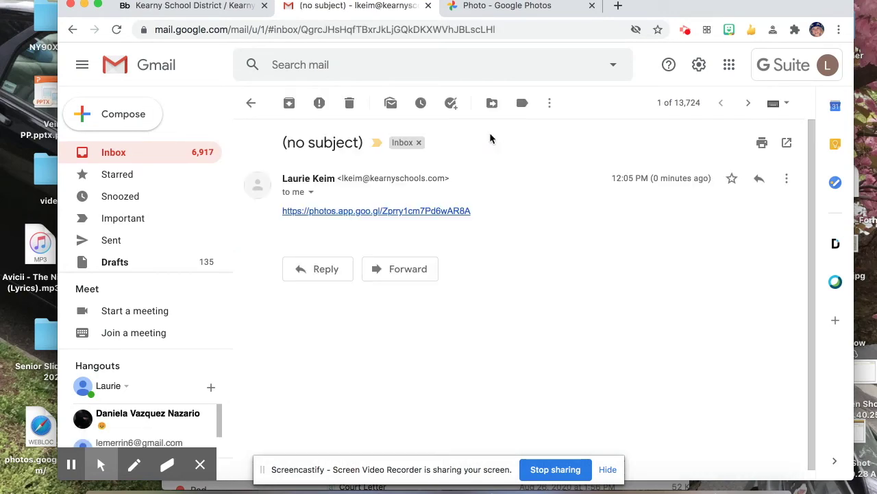
left_click(361, 212)
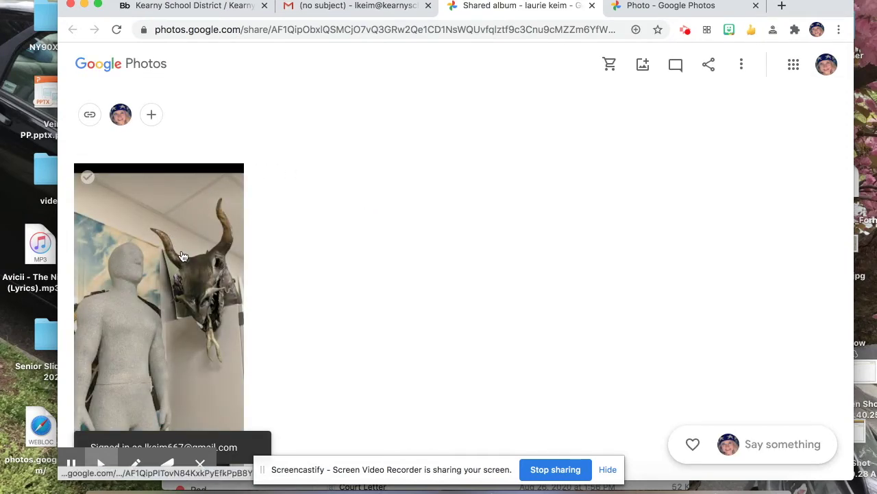
- Download the shared statue photo via More options and open the downloaded file
left_click(174, 290)
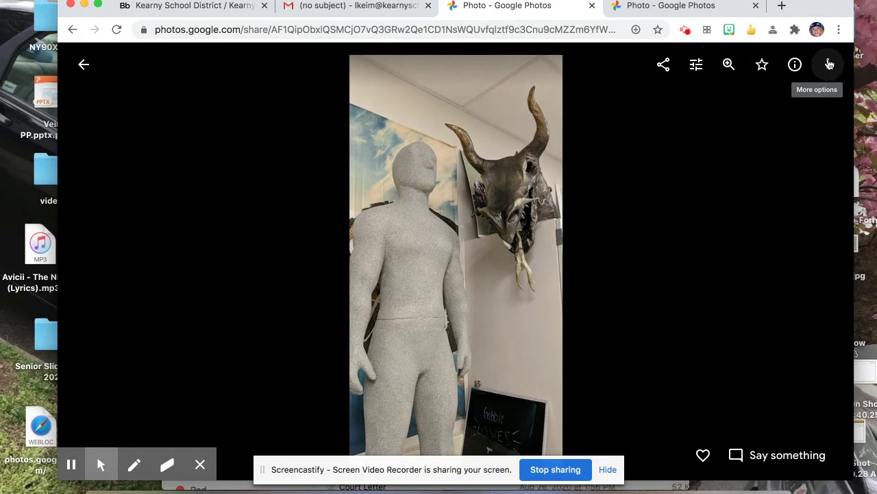
left_click(830, 65)
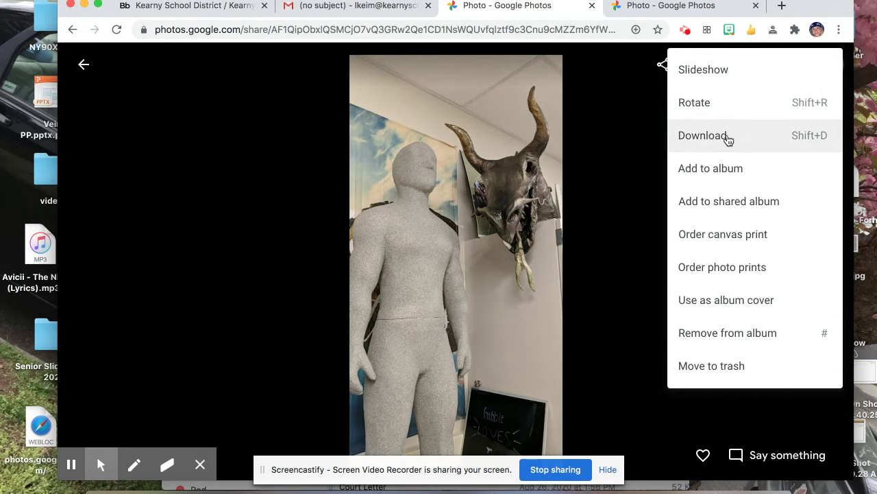
left_click(724, 137)
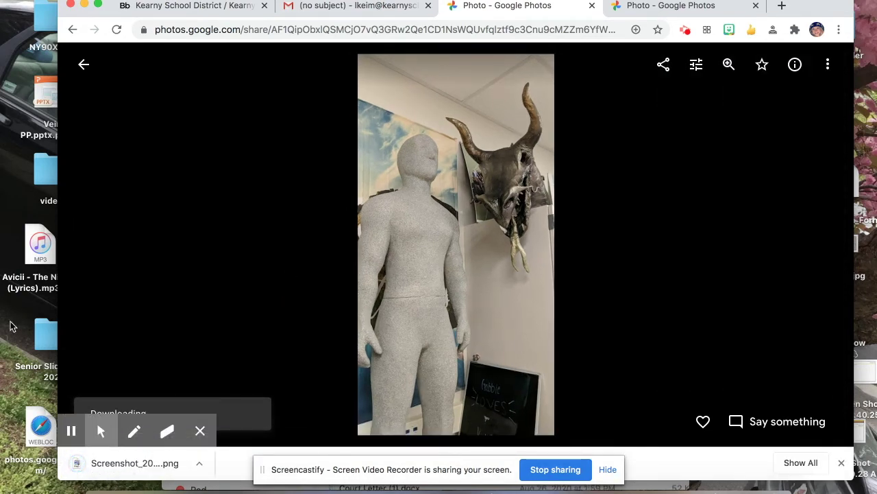
left_click(126, 469)
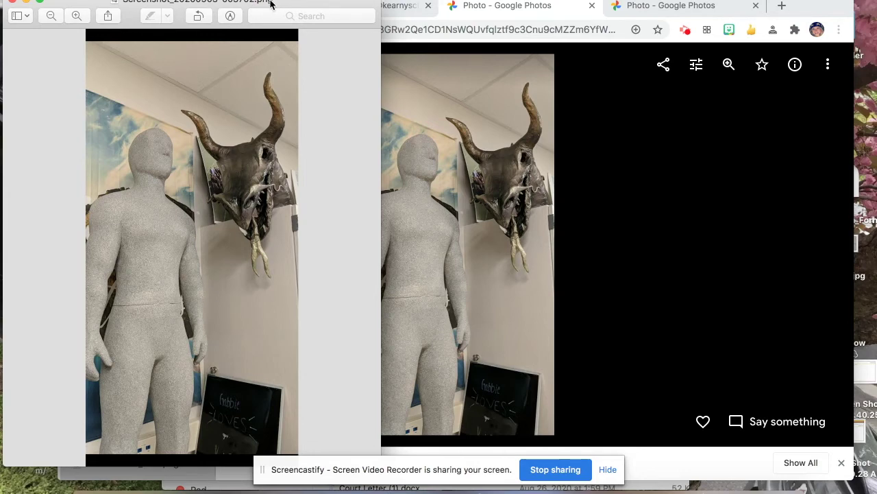
- Rename the downloaded screenshot in Preview to 'a statue.jpeg'
left_click(255, 4)
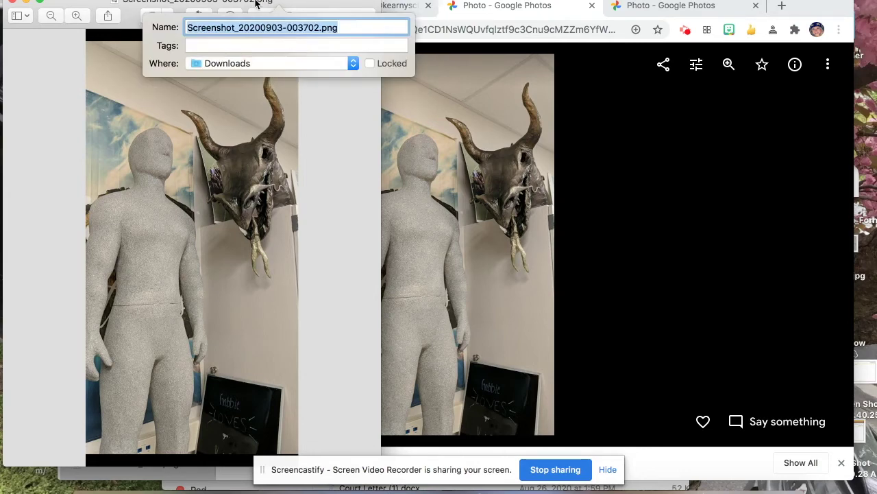
key("BackSpace")
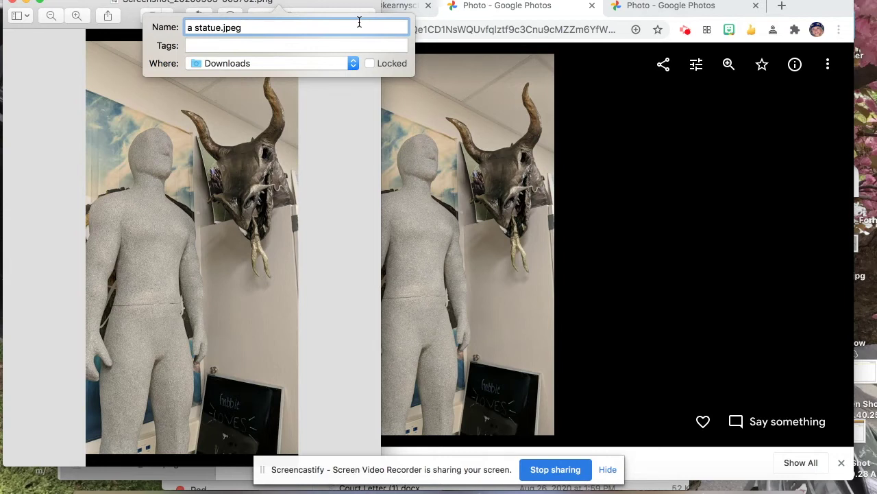
key("Return")
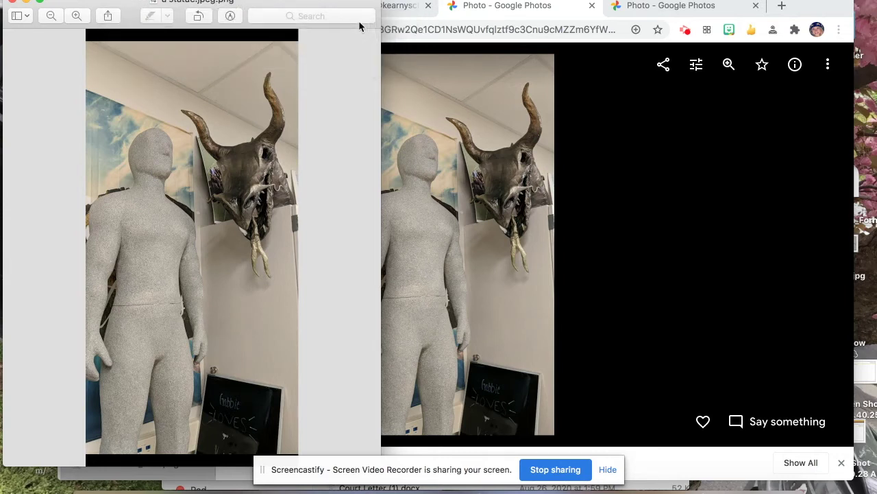
- Delete the leftover 'png' ending from the file name
left_click(231, 4)
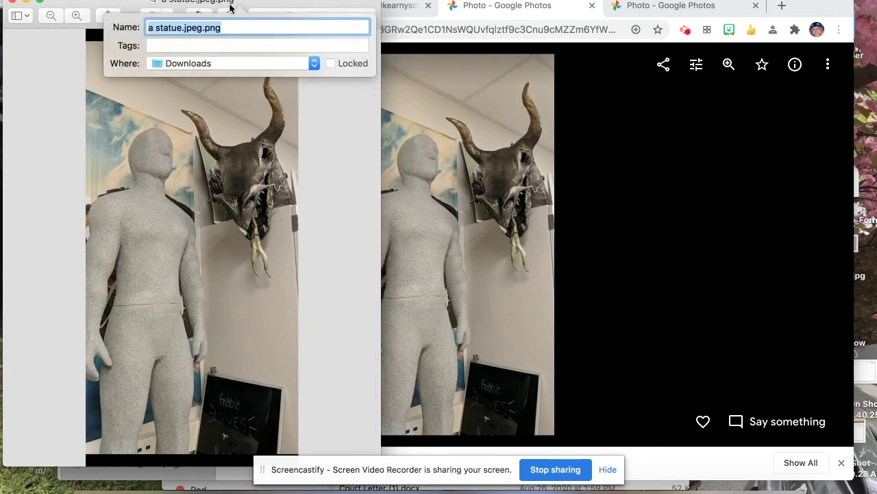
left_click(228, 26)
key("BackSpace")
key("BackSpace")
key("BackSpace")
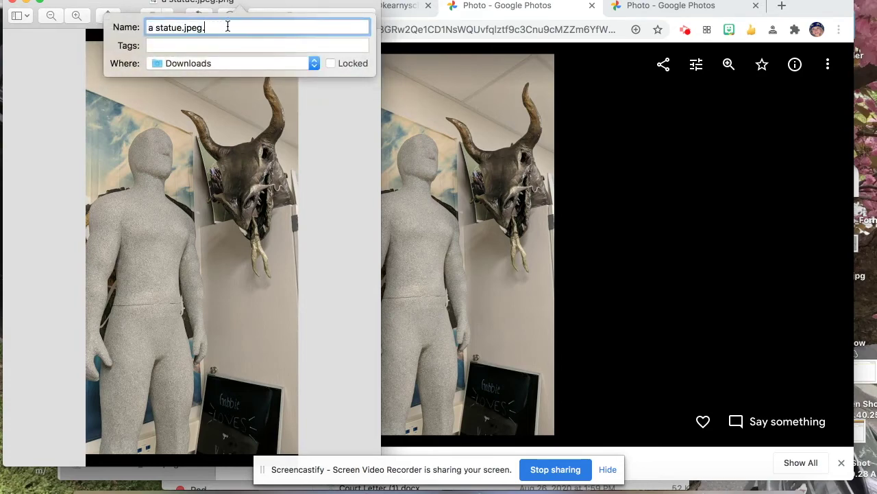
key("Return")
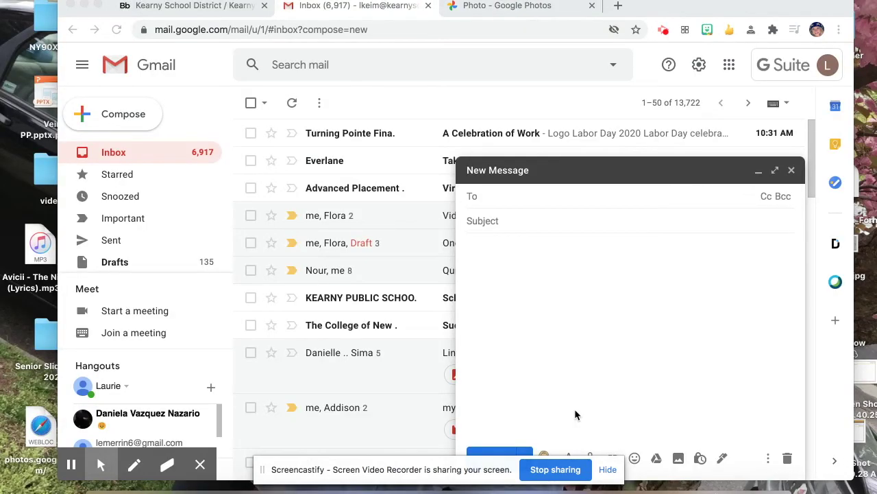
- Address the new email to yourself by choosing the matching suggested contact
left_click(501, 196)
type("lk")
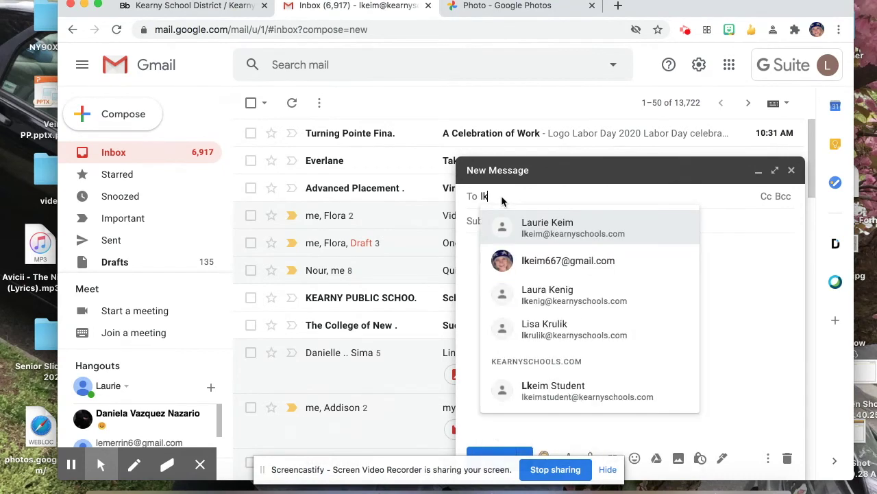
left_click(562, 233)
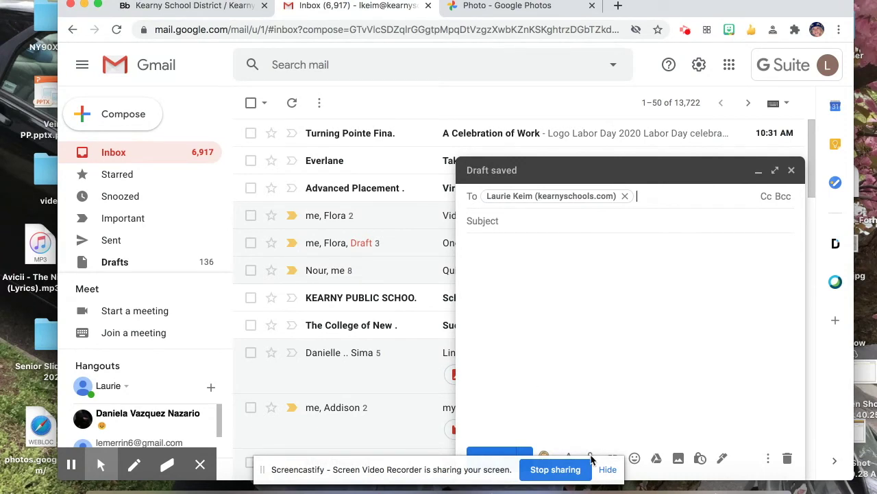
left_click(591, 457)
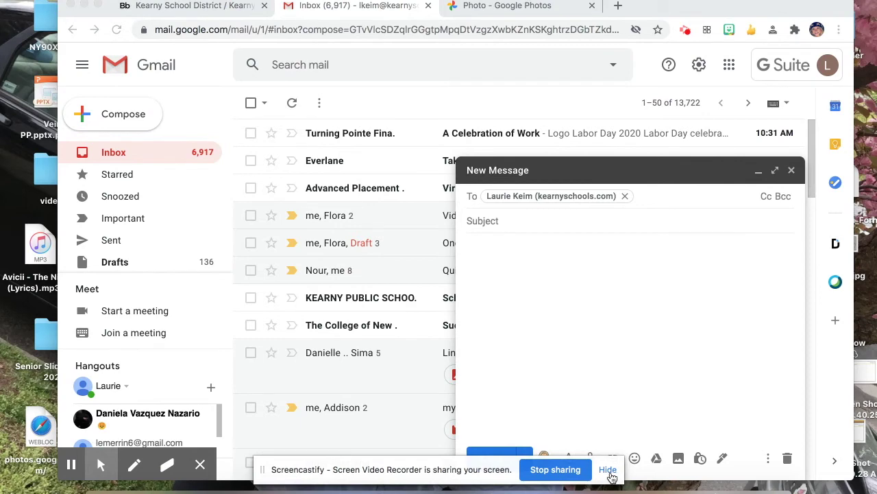
left_click(608, 472)
- Attach 'a statue.jpeg.' from the Downloads folder and send the email
left_click(592, 459)
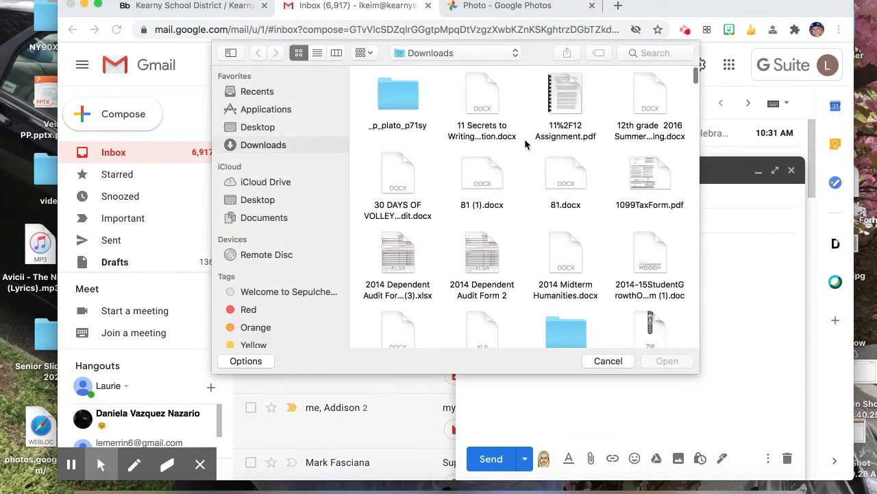
left_click(274, 146)
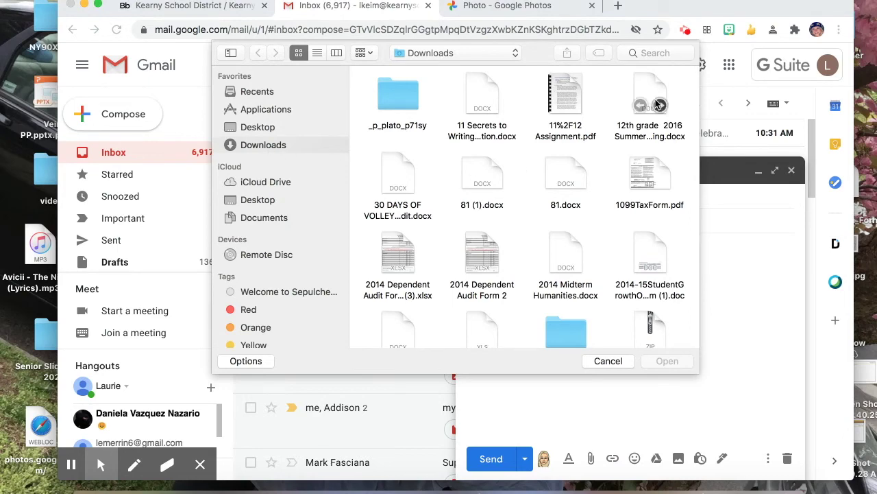
scroll(684, 156, "down", 10)
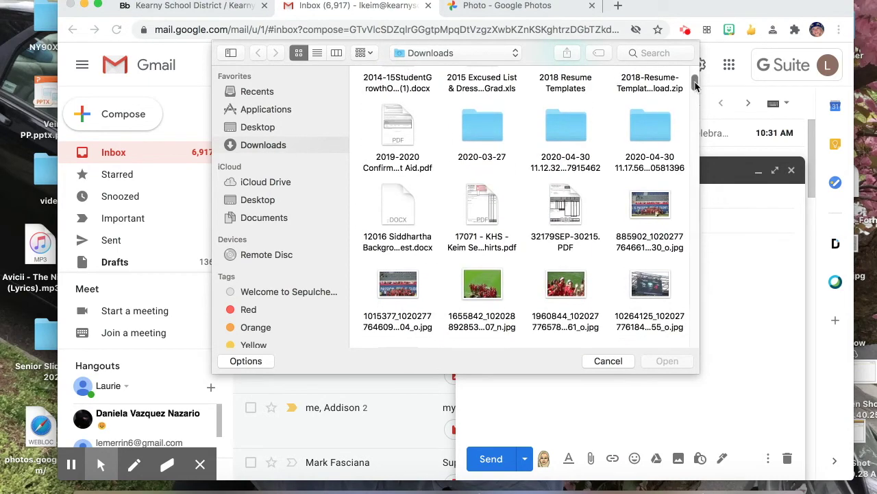
left_click_drag(694, 83, 694, 96)
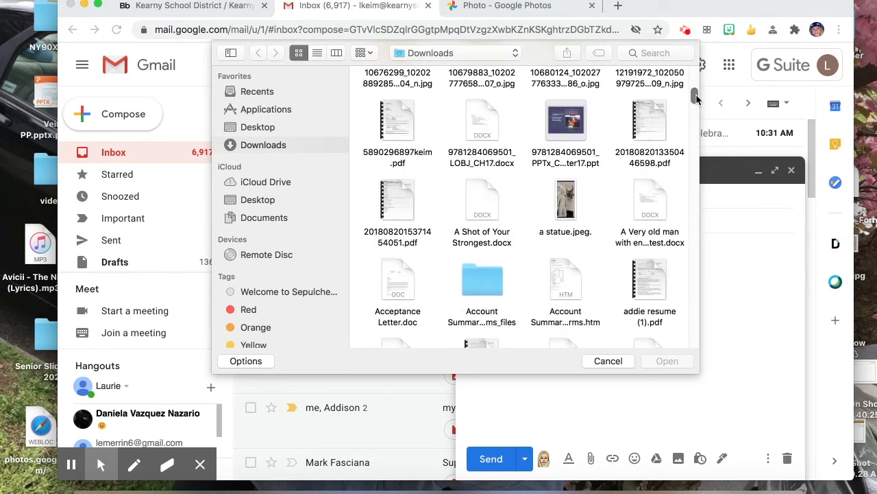
left_click(575, 206)
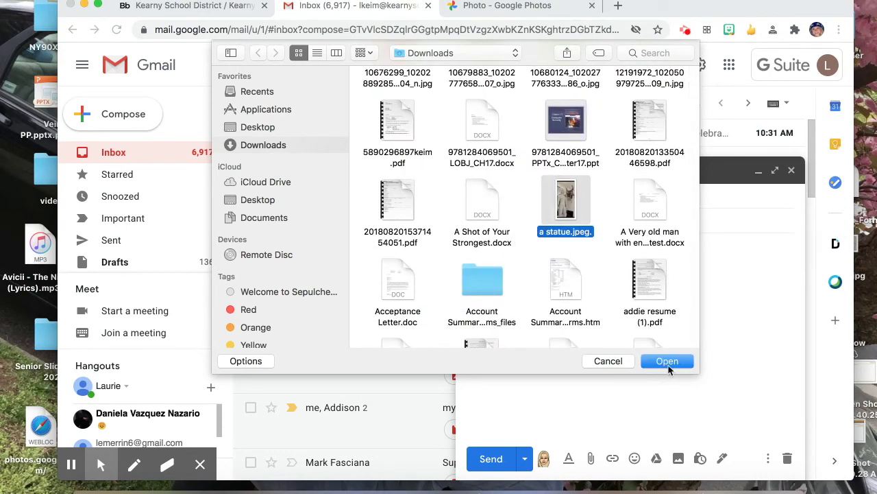
left_click(669, 361)
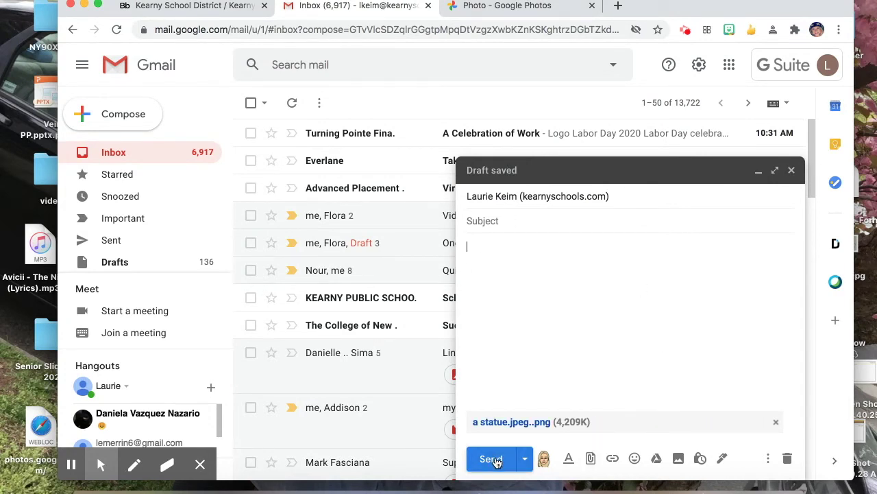
left_click(494, 460)
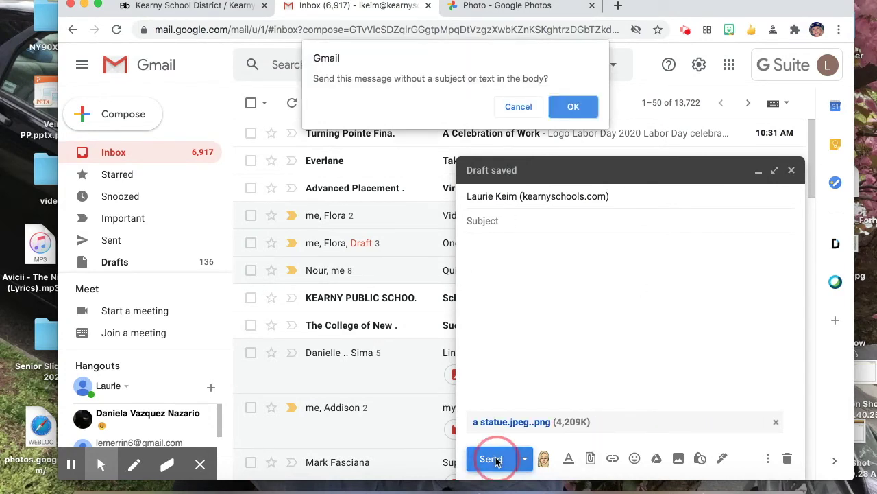
- Send the subject-less statue email, then save its 'a statue.jpeg..png' attachment to My Drive
left_click(572, 108)
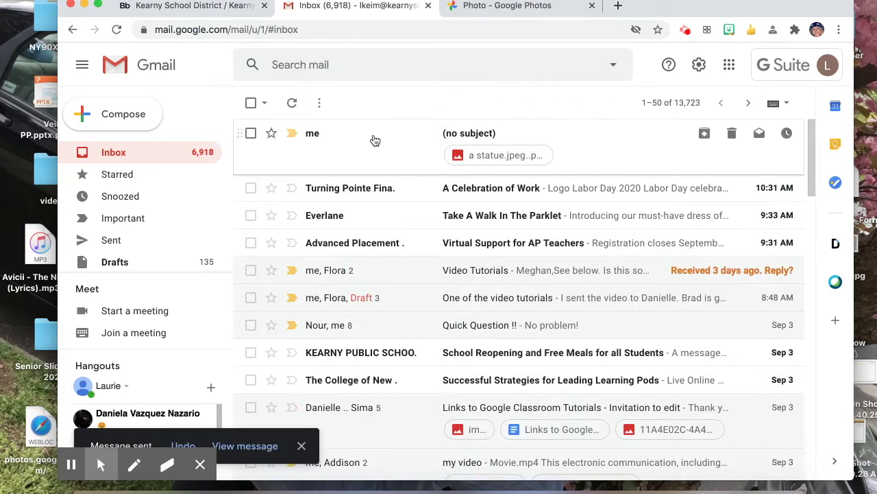
left_click(446, 133)
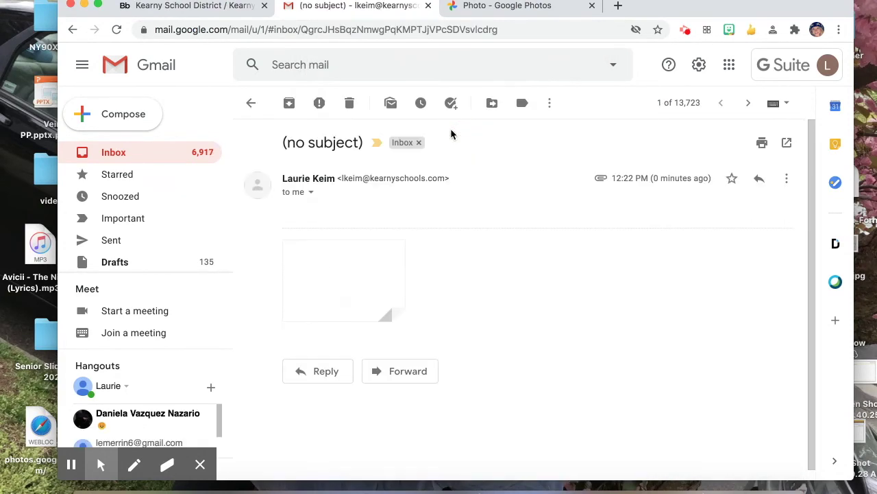
mouse_move(340, 290)
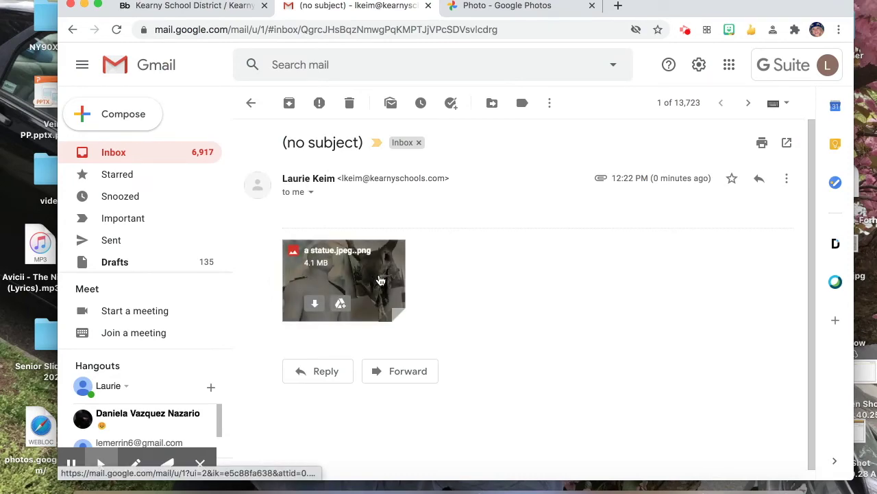
left_click(380, 281)
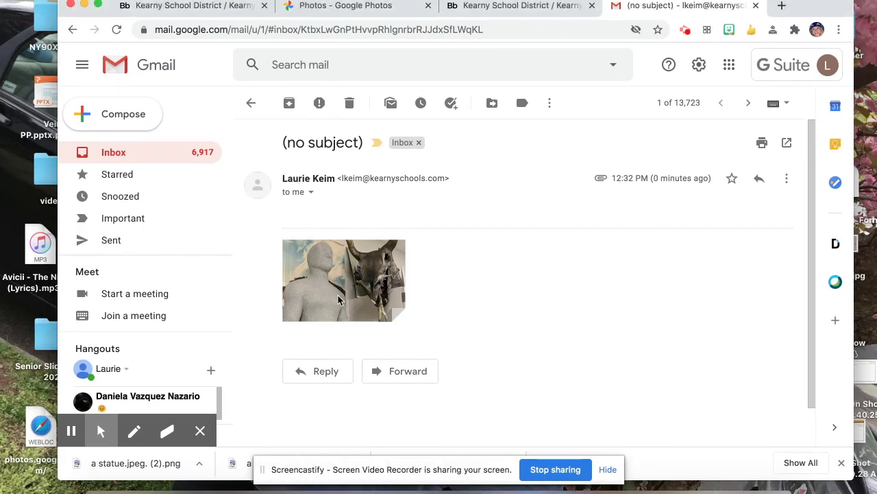
mouse_move(337, 302)
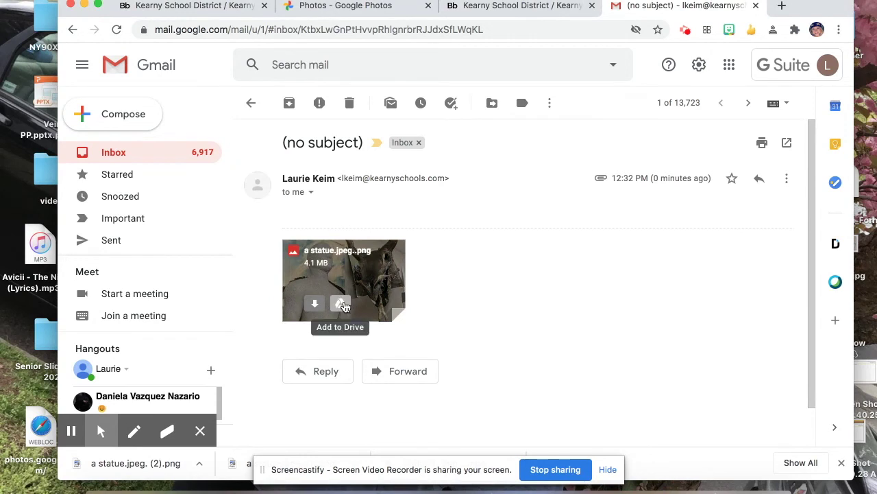
left_click(344, 306)
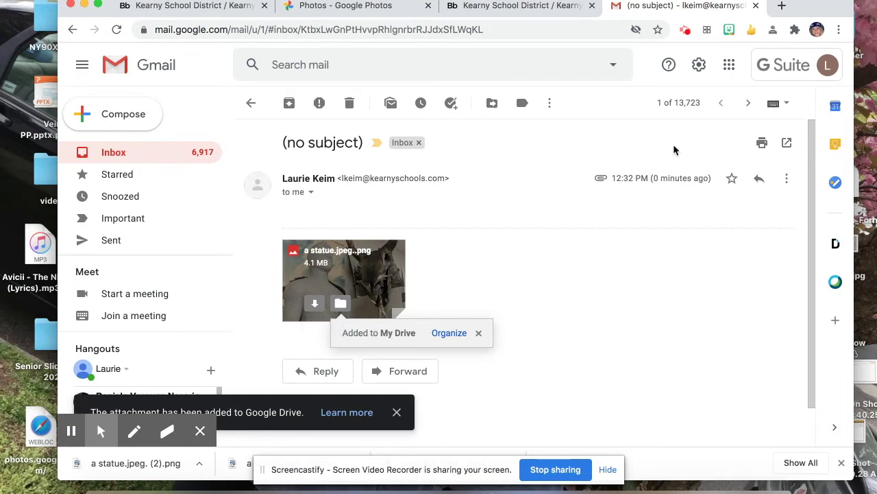
- Go to Google Drive and preview 'a statue.jpeg..png' from Quick Access
left_click(730, 65)
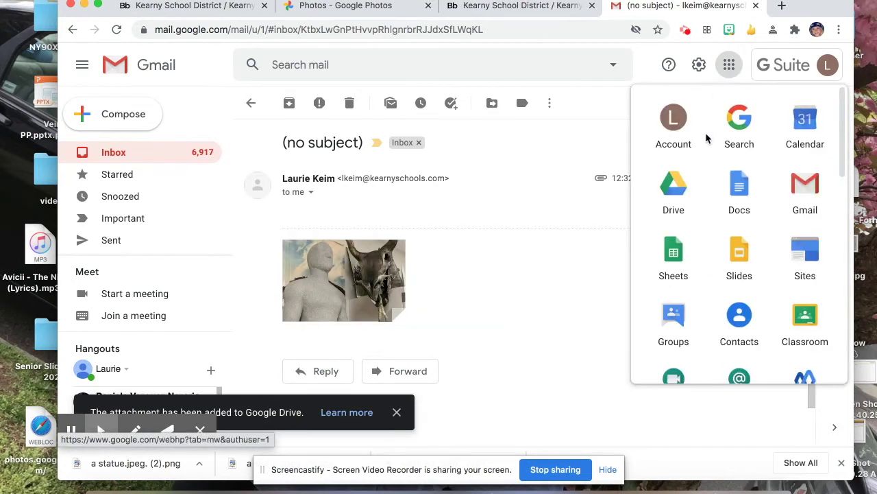
left_click(677, 191)
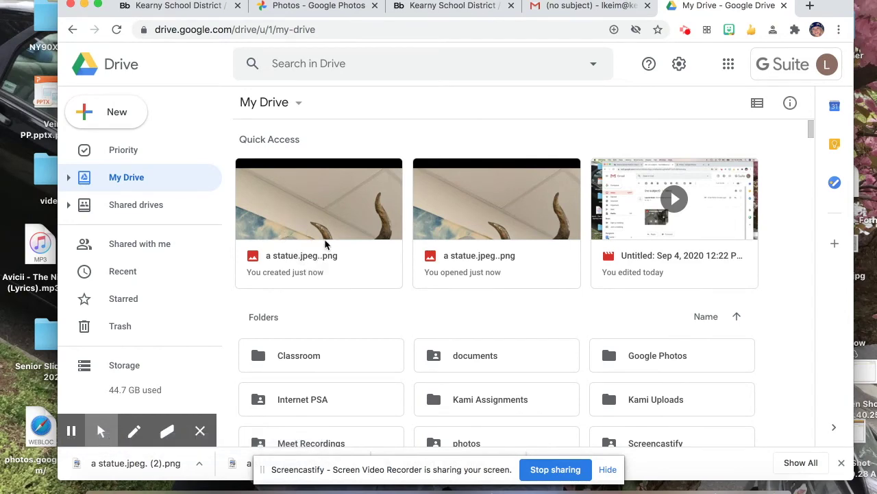
left_click(323, 221)
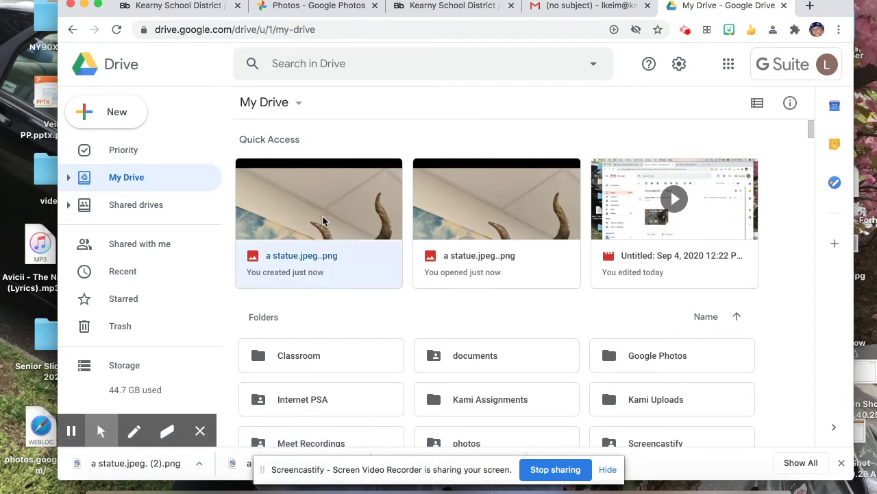
double_click(307, 225)
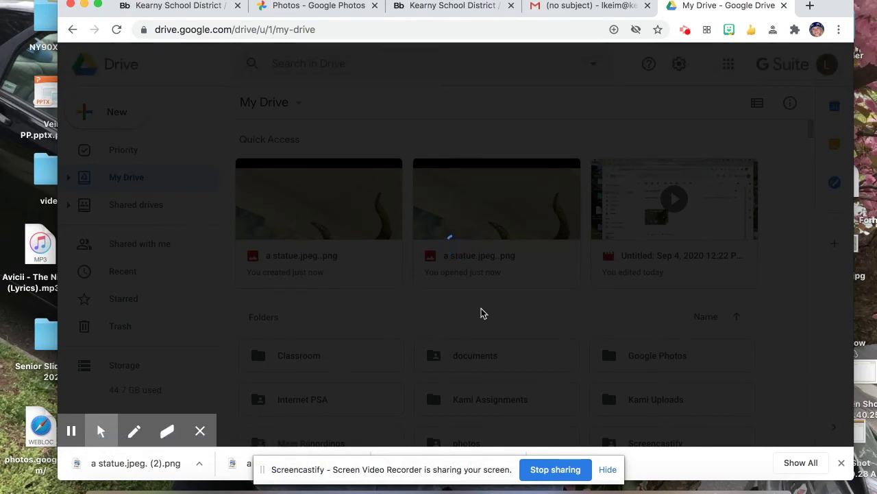
mouse_move(480, 311)
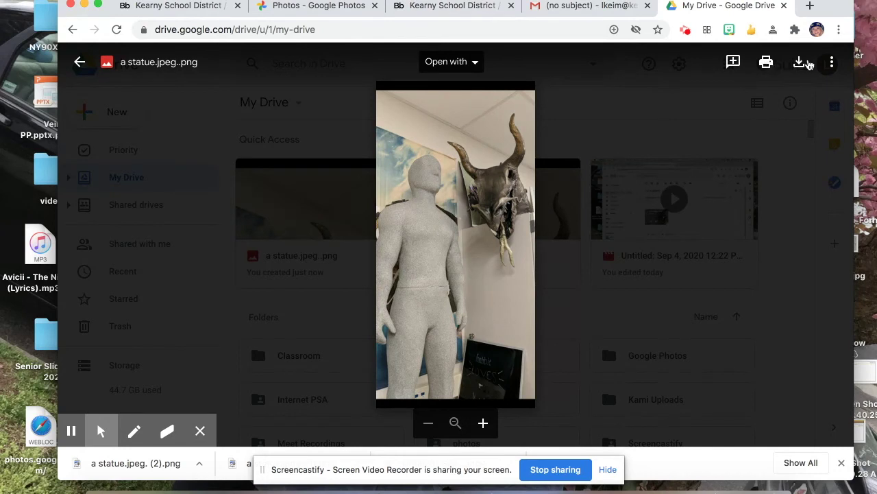
- Move 'a statue.jpeg..png' into the My Drive 'photos' folder, accepting the access-change warning
left_click(832, 64)
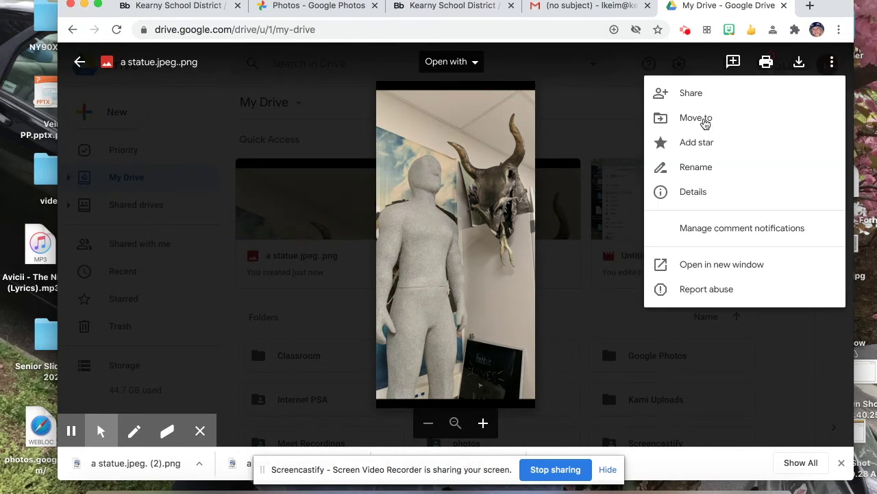
left_click(676, 118)
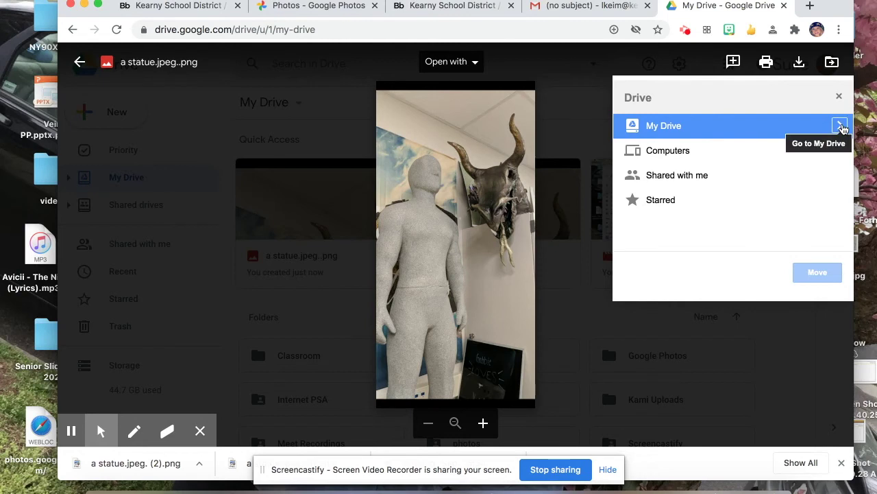
left_click(841, 126)
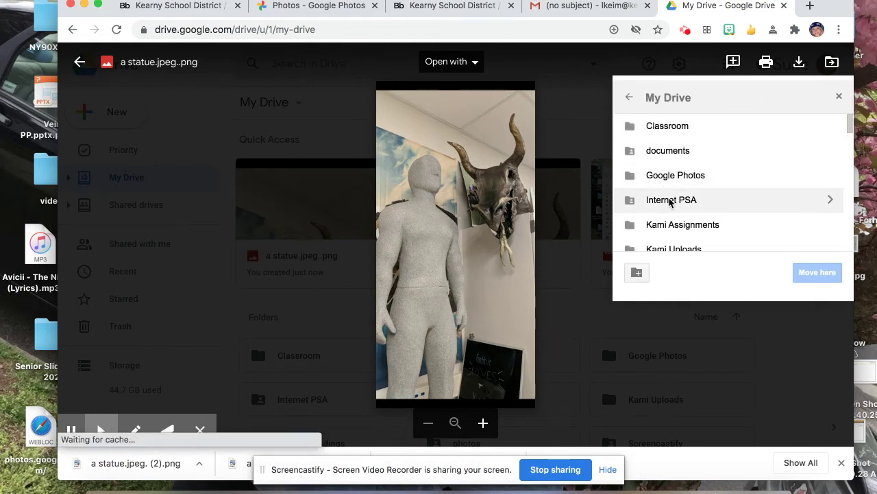
scroll(670, 201, "down", 3)
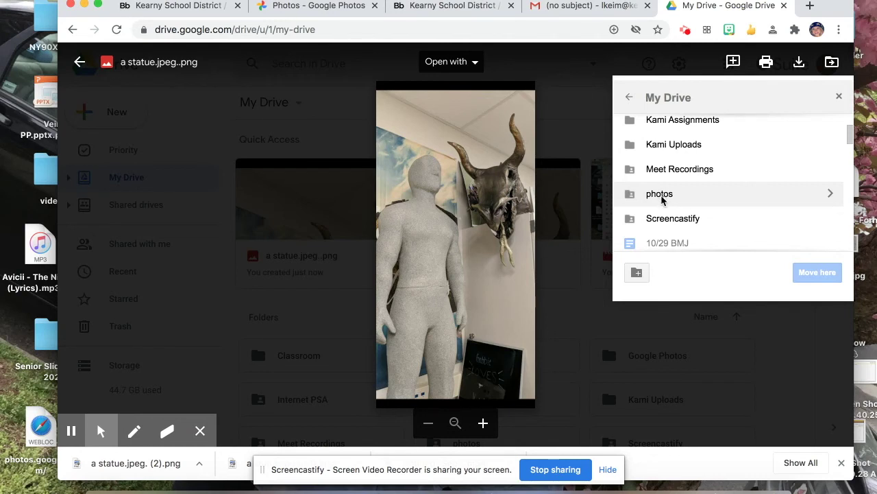
left_click(662, 199)
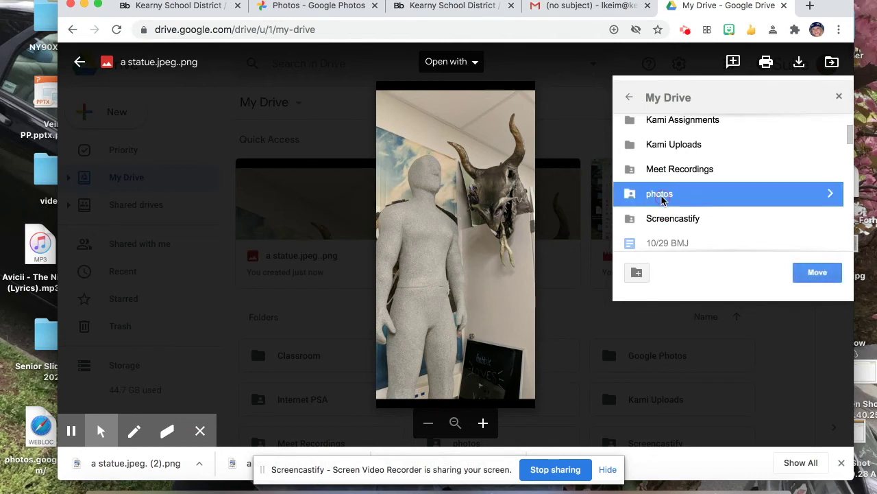
left_click(801, 274)
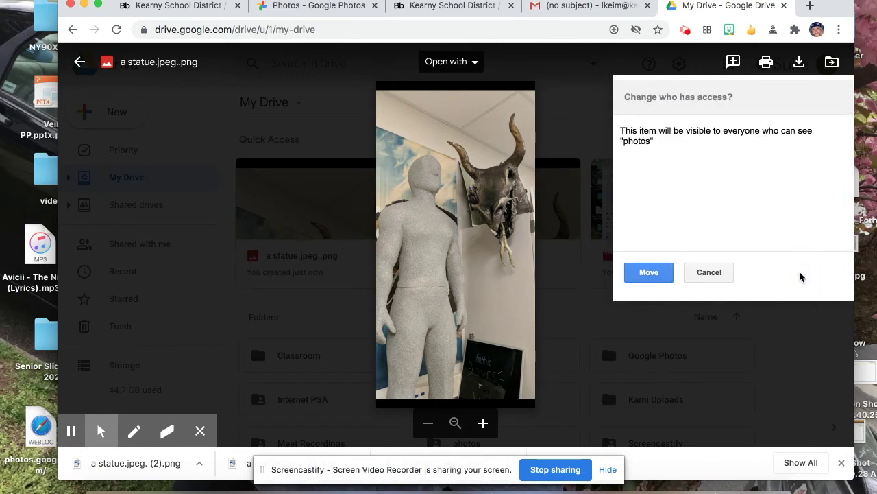
left_click(648, 273)
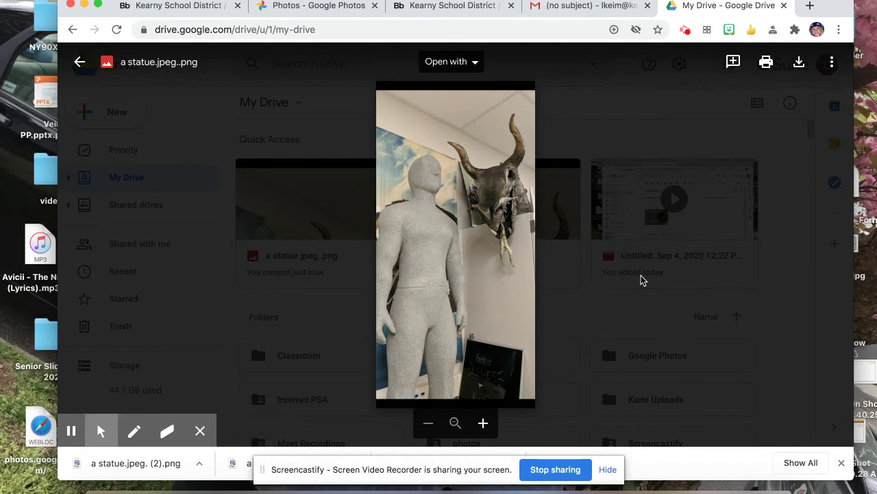